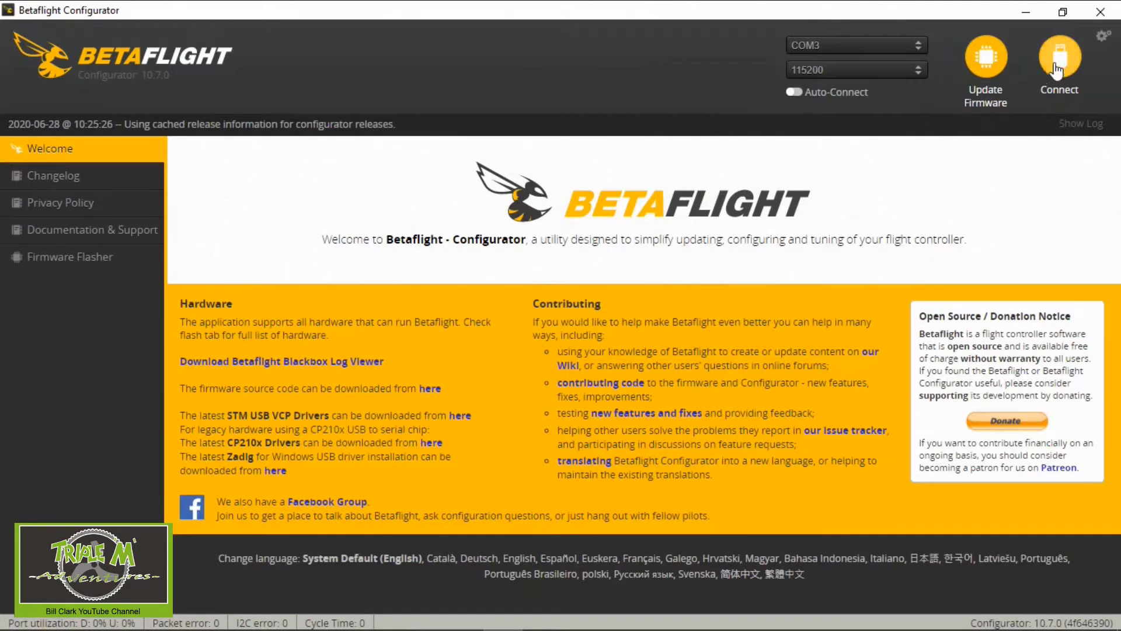
# - Connect to the flight controller on COM3 at 115200 baud and open its port settings
pyautogui.click(1060, 68)
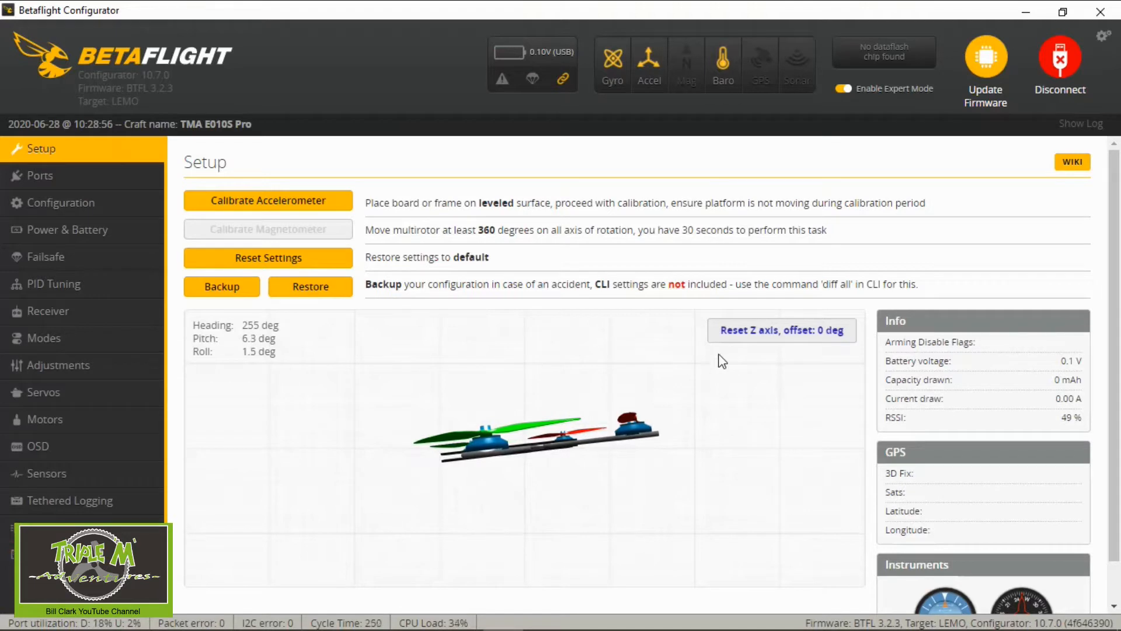
pyautogui.click(41, 181)
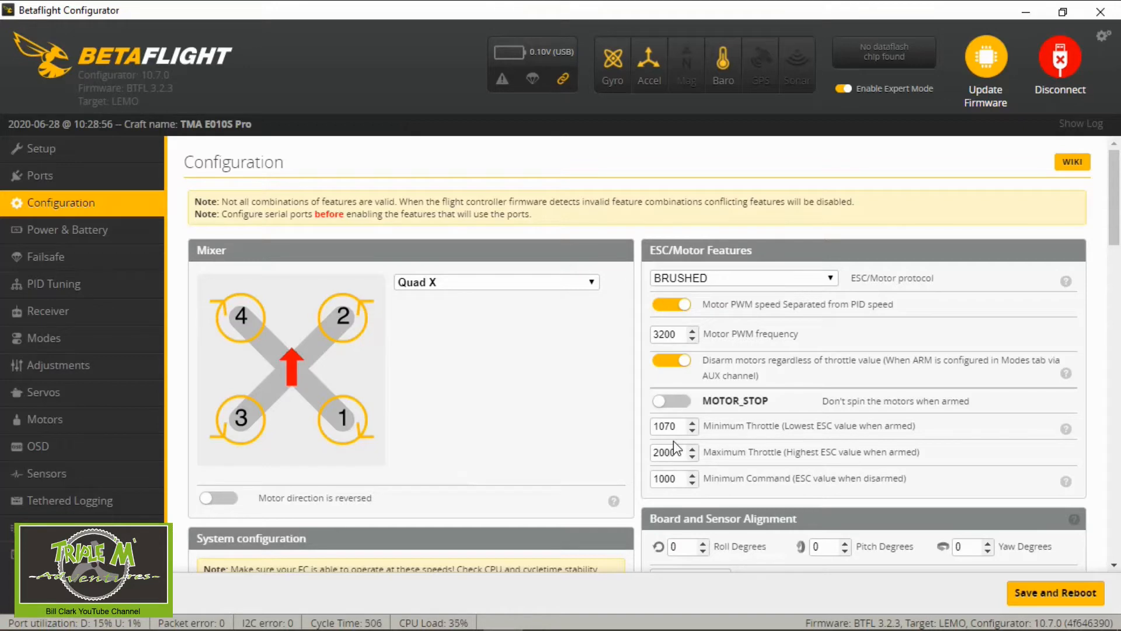
# - Examine the flight controller's configuration, from the mixer and motor features through the receiver and other features to the beeper settings
pyautogui.scroll(-5, 850, 439)
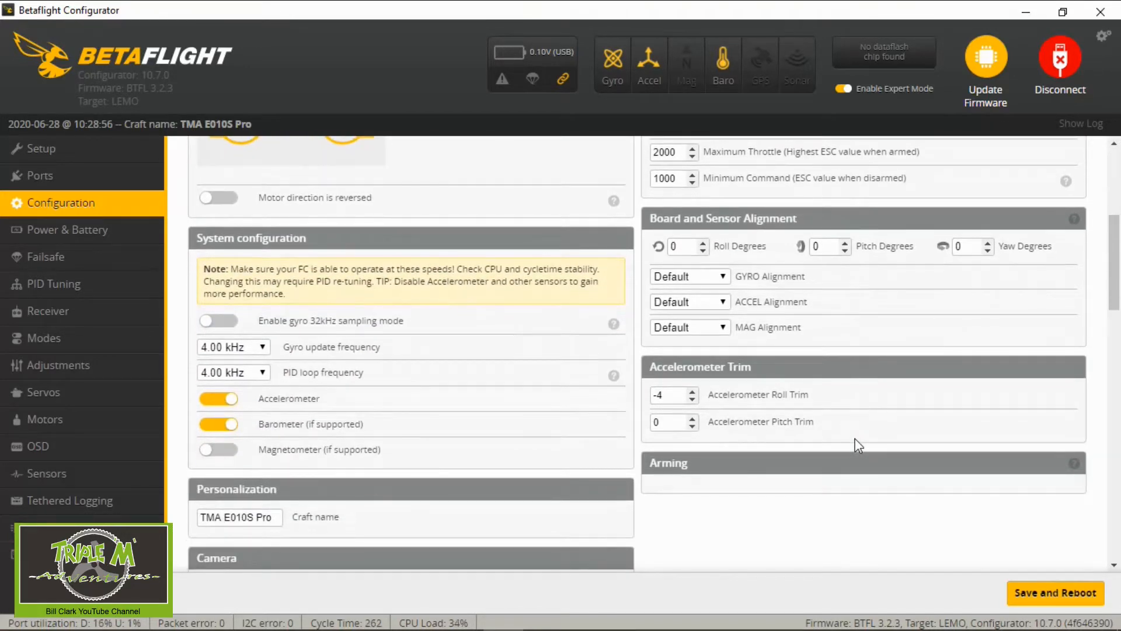
pyautogui.scroll(-4, 858, 446)
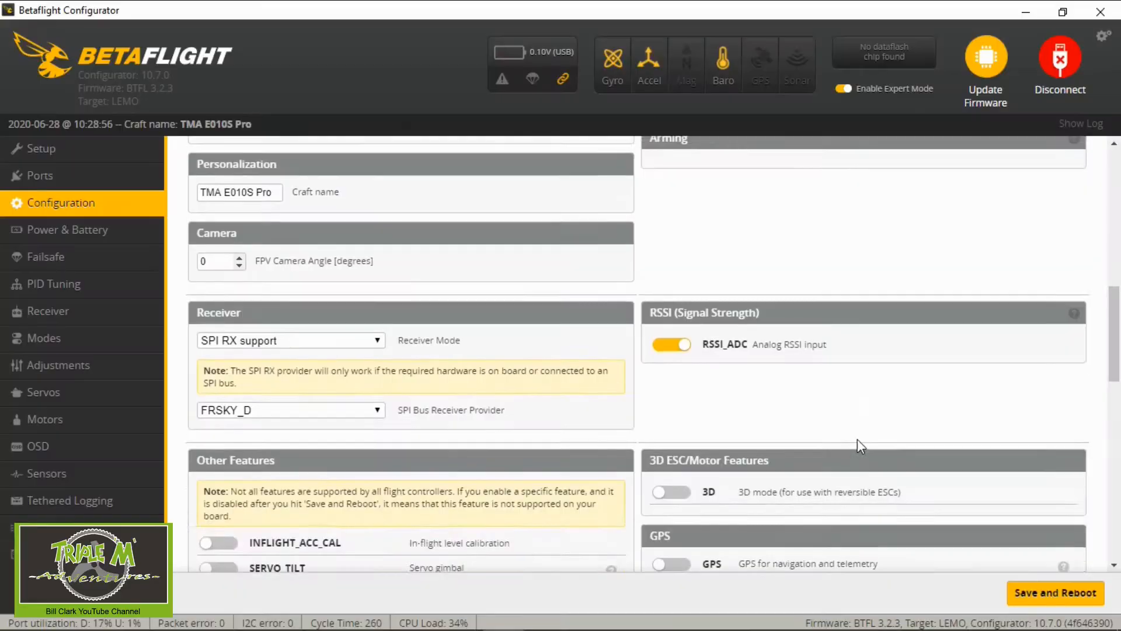
pyautogui.scroll(5, 857, 439)
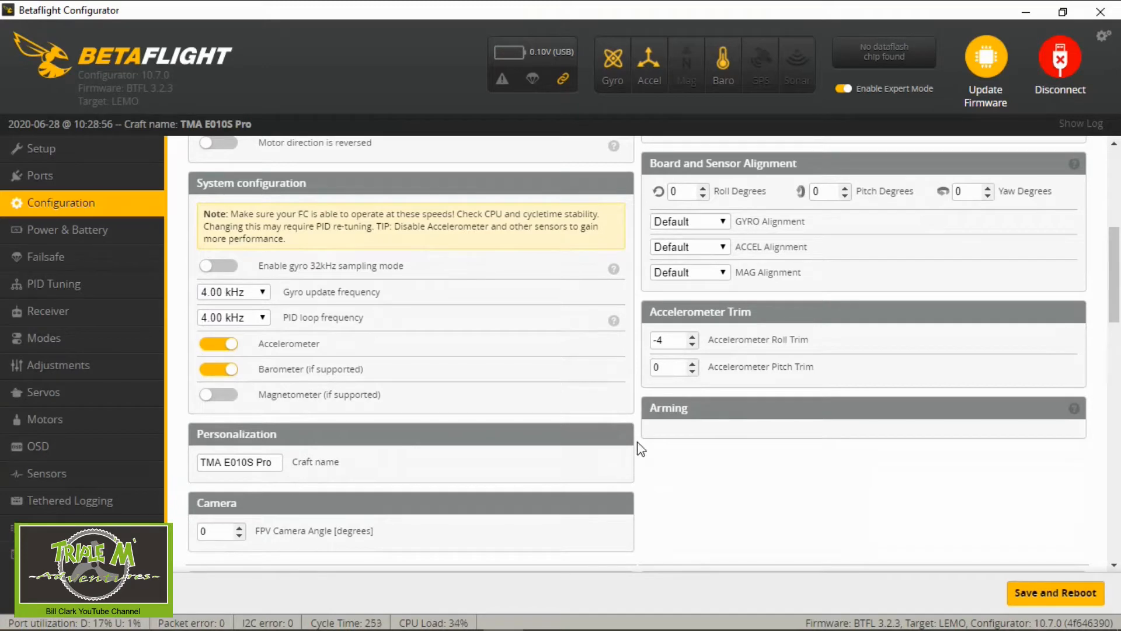
pyautogui.scroll(-5, 671, 448)
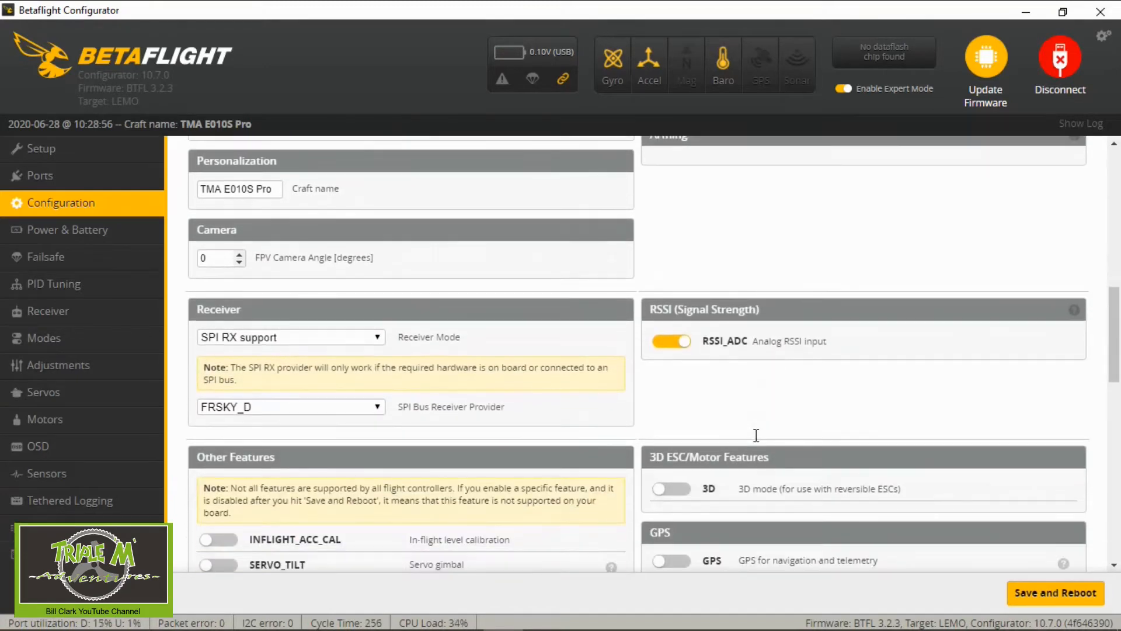
pyautogui.scroll(-3, 759, 432)
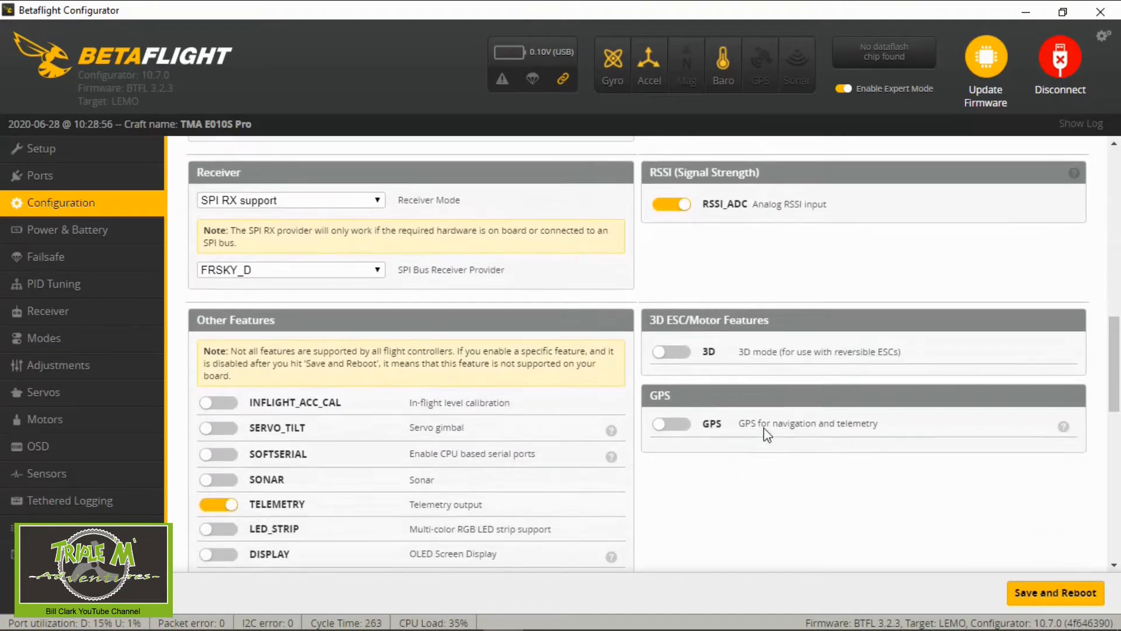
pyautogui.scroll(-6, 767, 435)
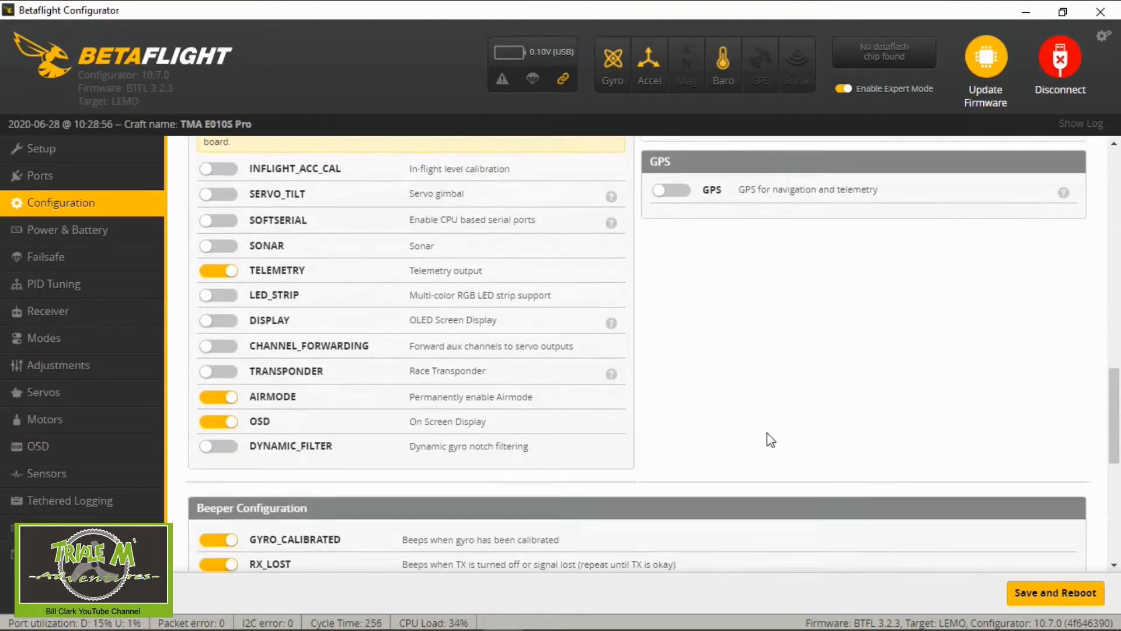
pyautogui.scroll(-6, 771, 441)
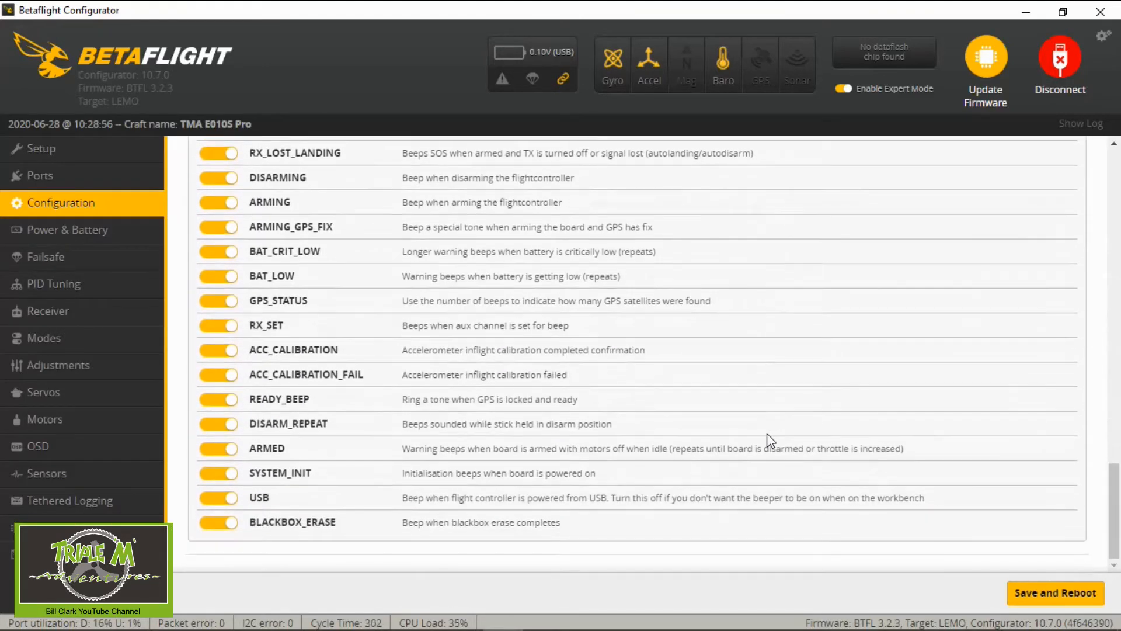
pyautogui.scroll(9, 766, 437)
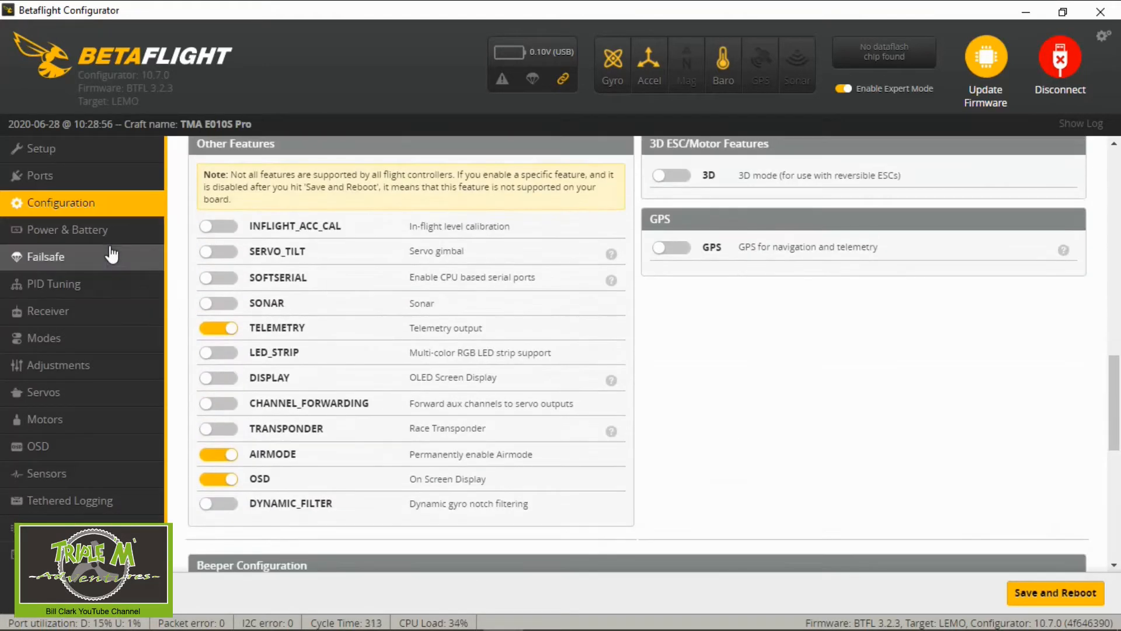
# - Look through the power and battery, PID tuning and receiver settings, including the receiver's channel values and model preview
pyautogui.click(110, 234)
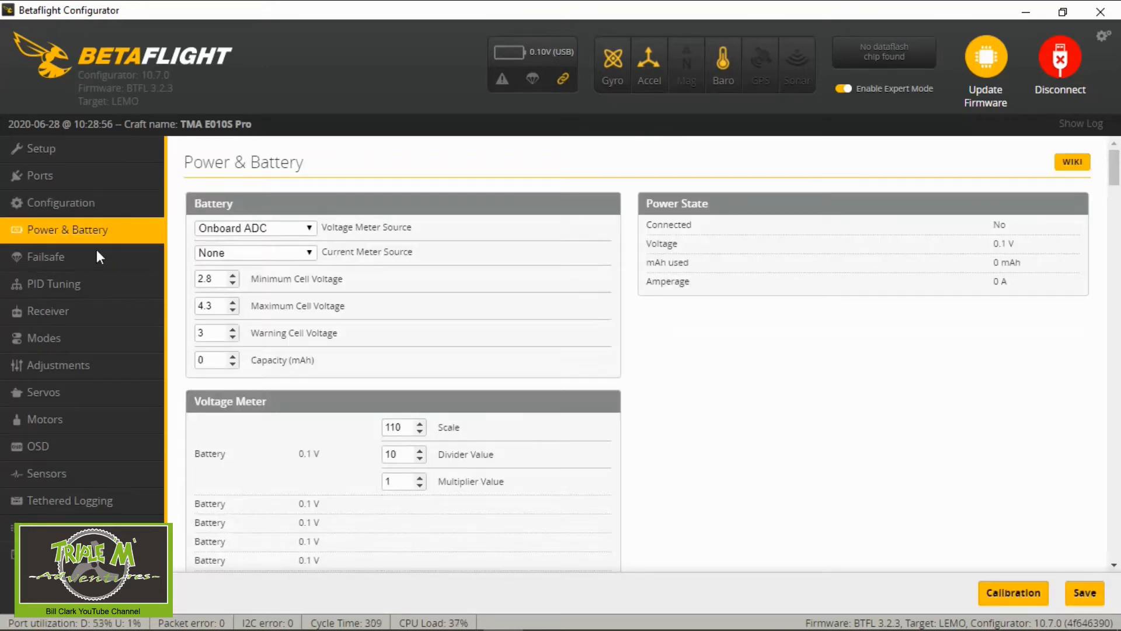
pyautogui.click(70, 285)
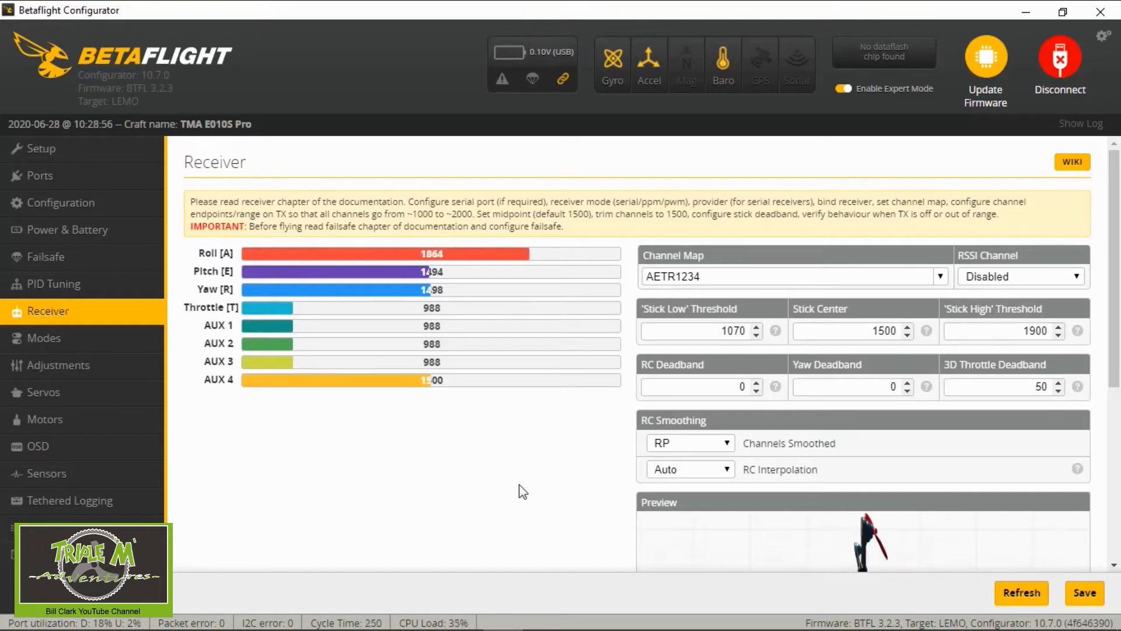
pyautogui.scroll(-2, 523, 491)
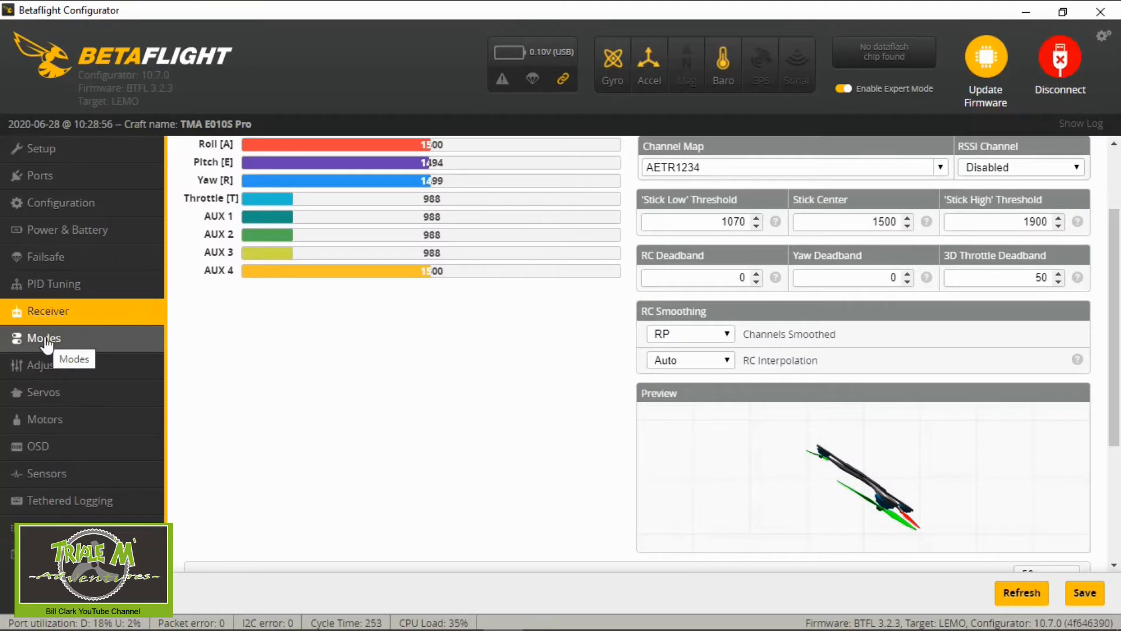
# - Examine the AUX channel ranges assigned to the ARM, ANGLE, HORIZON and BARO modes and look through the unassigned modes
pyautogui.click(47, 345)
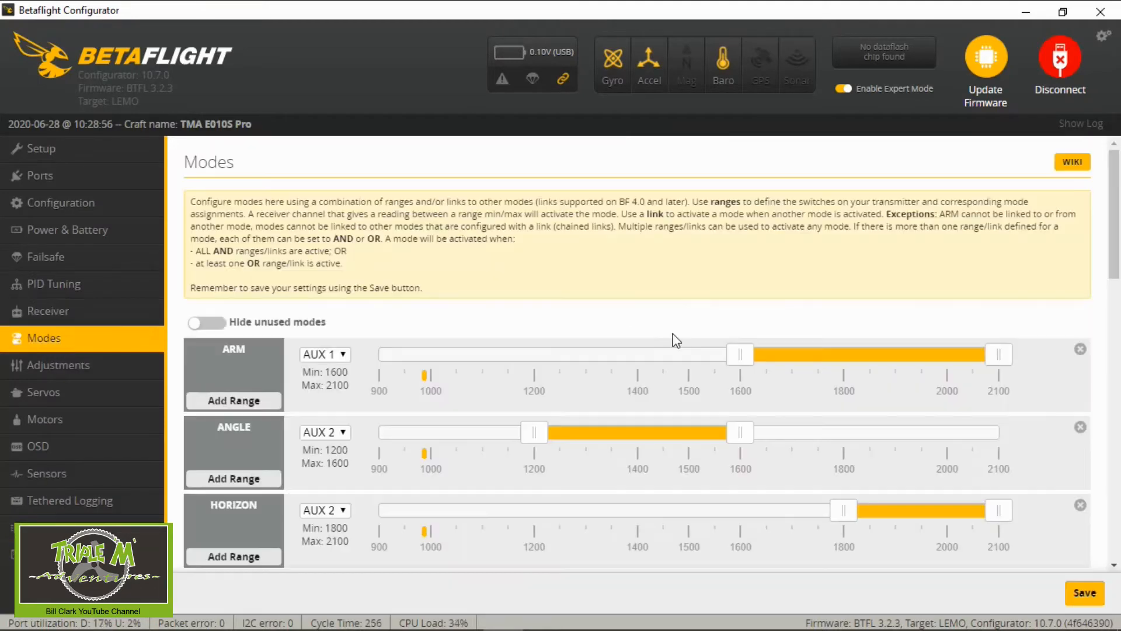
pyautogui.scroll(-3, 650, 331)
pyautogui.scroll(2, 655, 333)
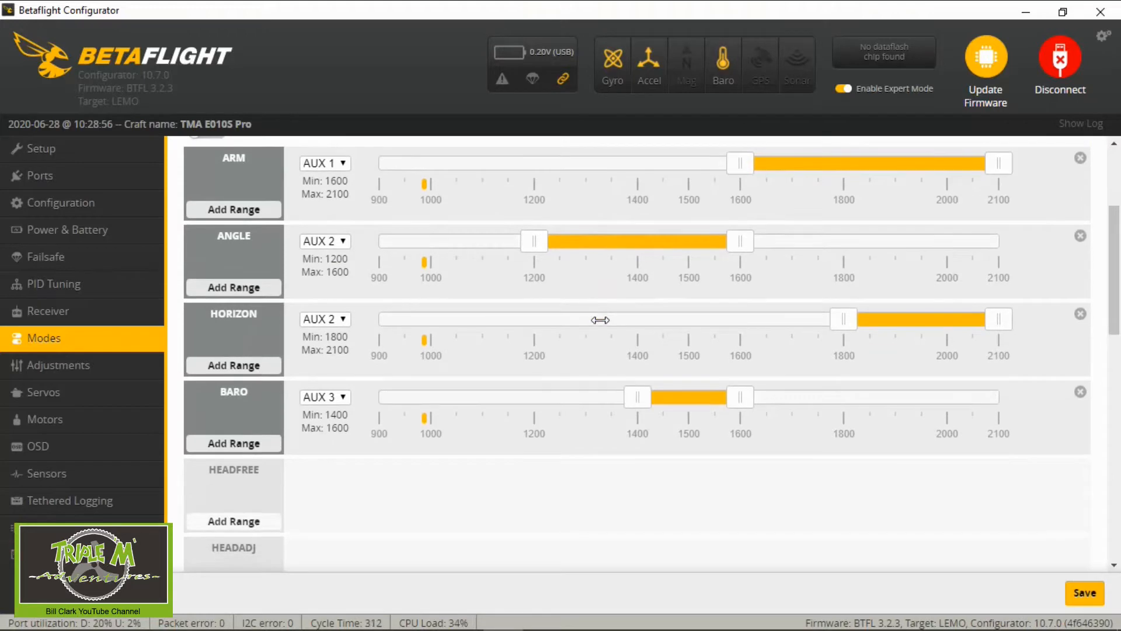
pyautogui.scroll(2, 600, 319)
pyautogui.scroll(1, 600, 320)
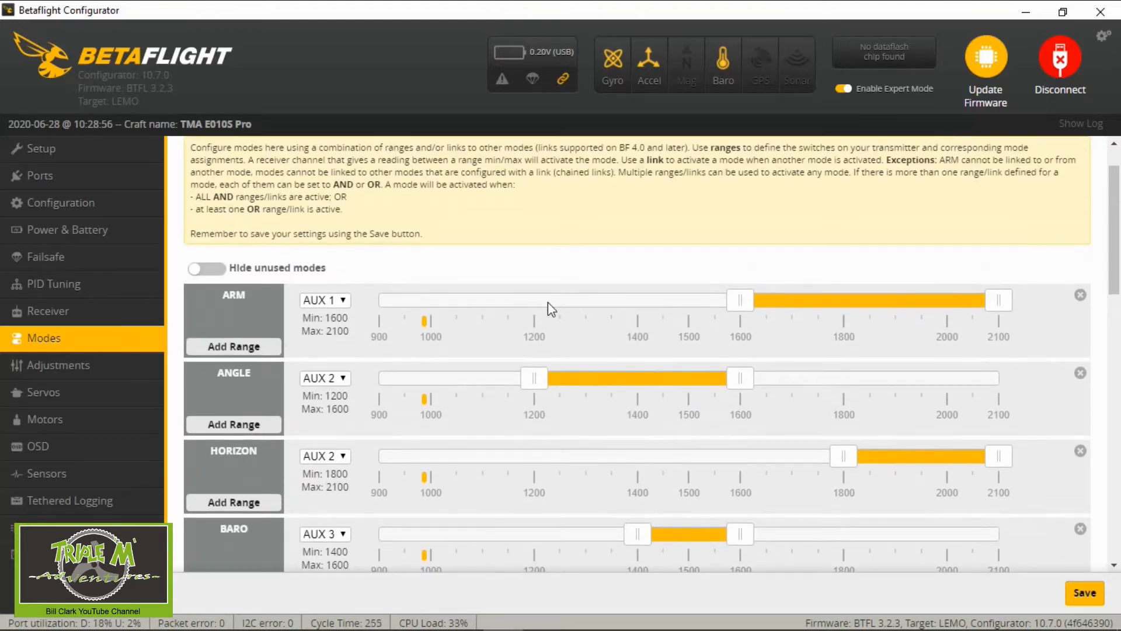
pyautogui.scroll(-2, 377, 323)
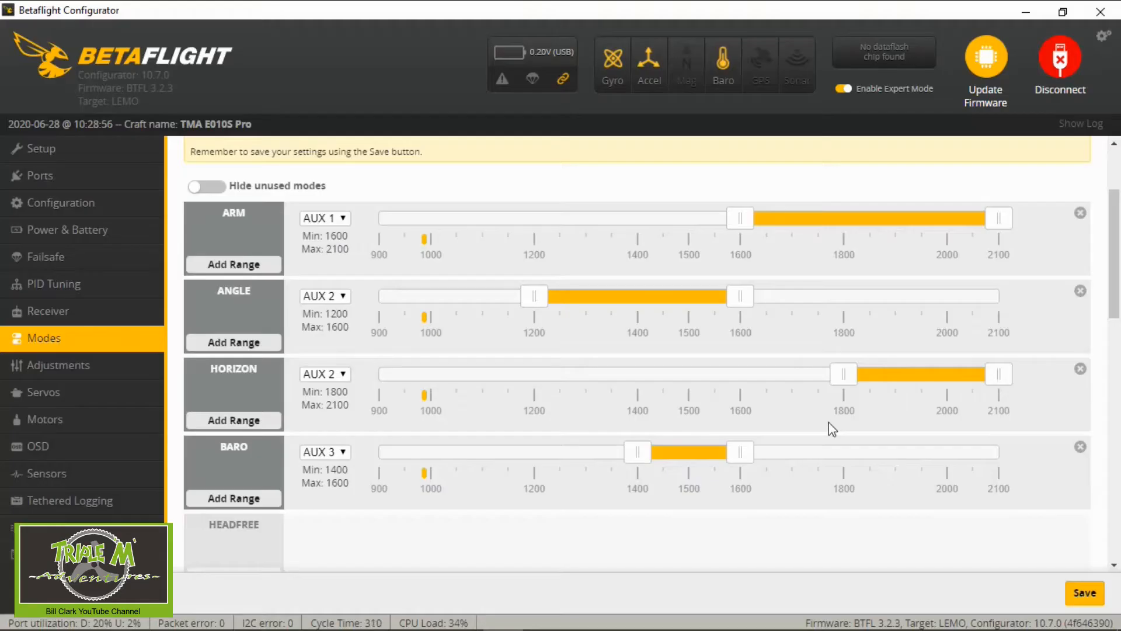
pyautogui.scroll(-3, 549, 449)
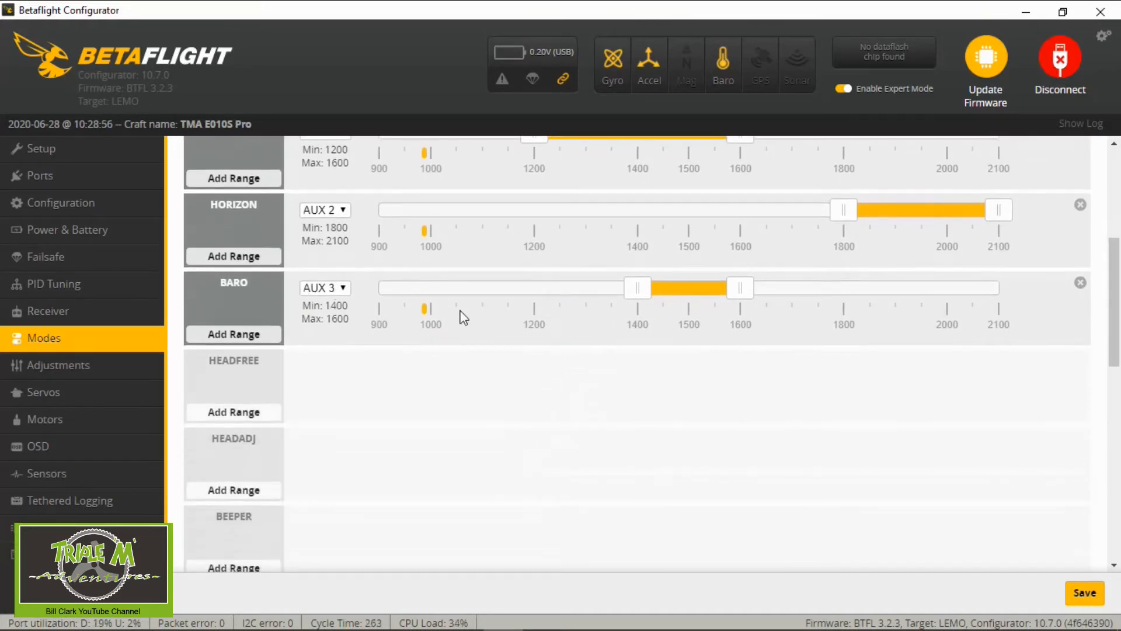
pyautogui.scroll(5, 473, 320)
pyautogui.scroll(-3, 470, 325)
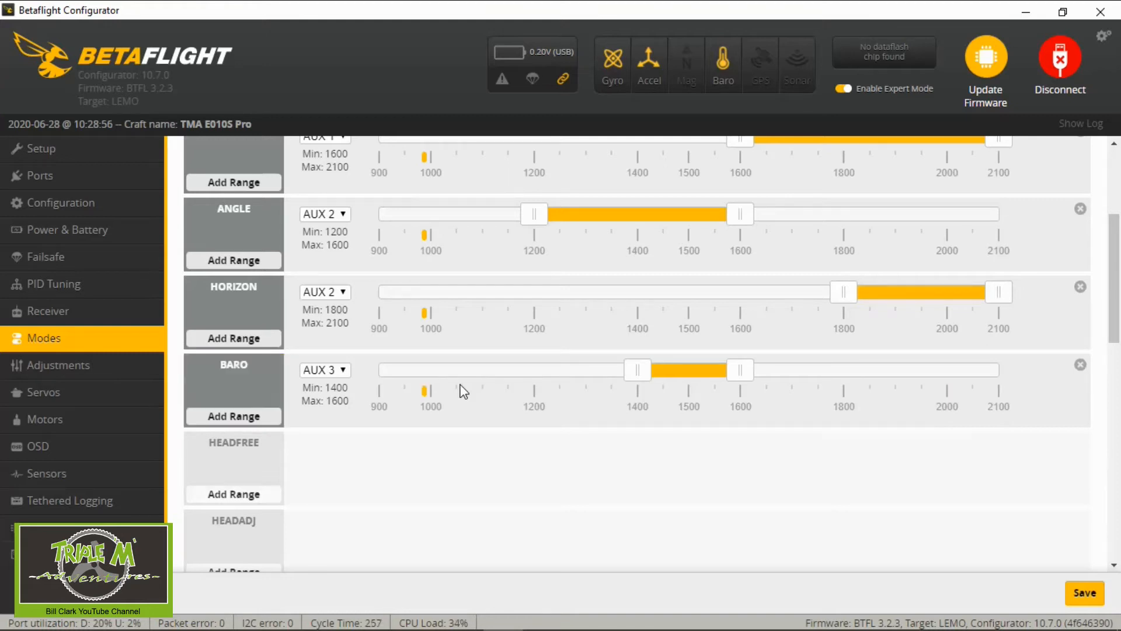
pyautogui.scroll(-7, 467, 390)
pyautogui.scroll(-5, 527, 379)
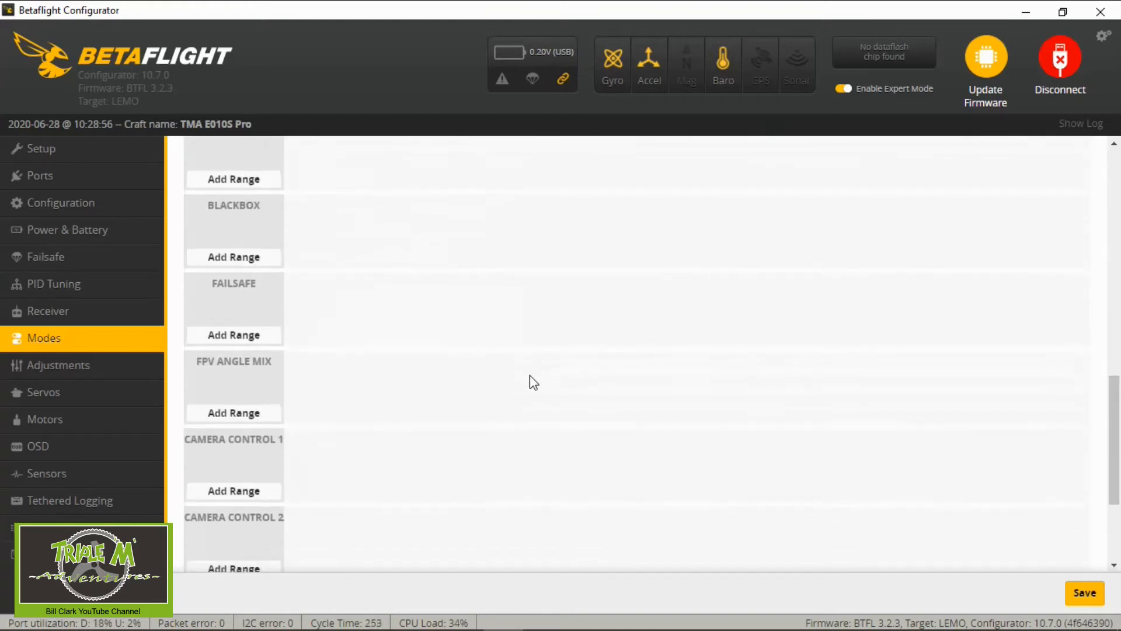
pyautogui.scroll(4, 538, 378)
pyautogui.scroll(15, 541, 381)
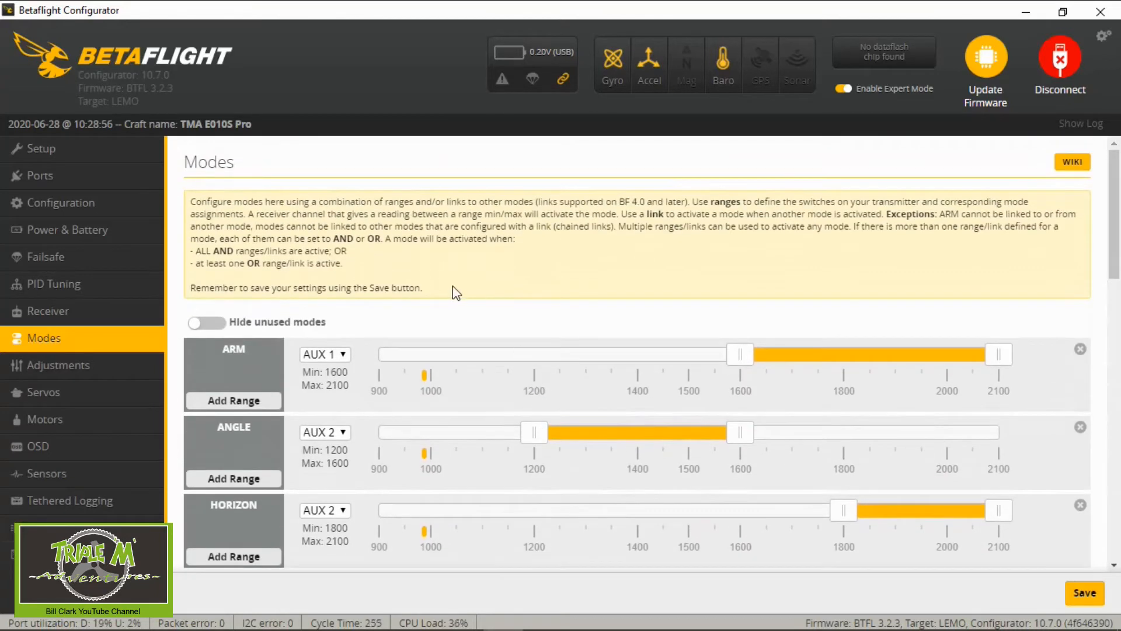
# - Hide the unused modes and review the ranges of the modes in use
pyautogui.click(219, 327)
pyautogui.scroll(-2, 450, 291)
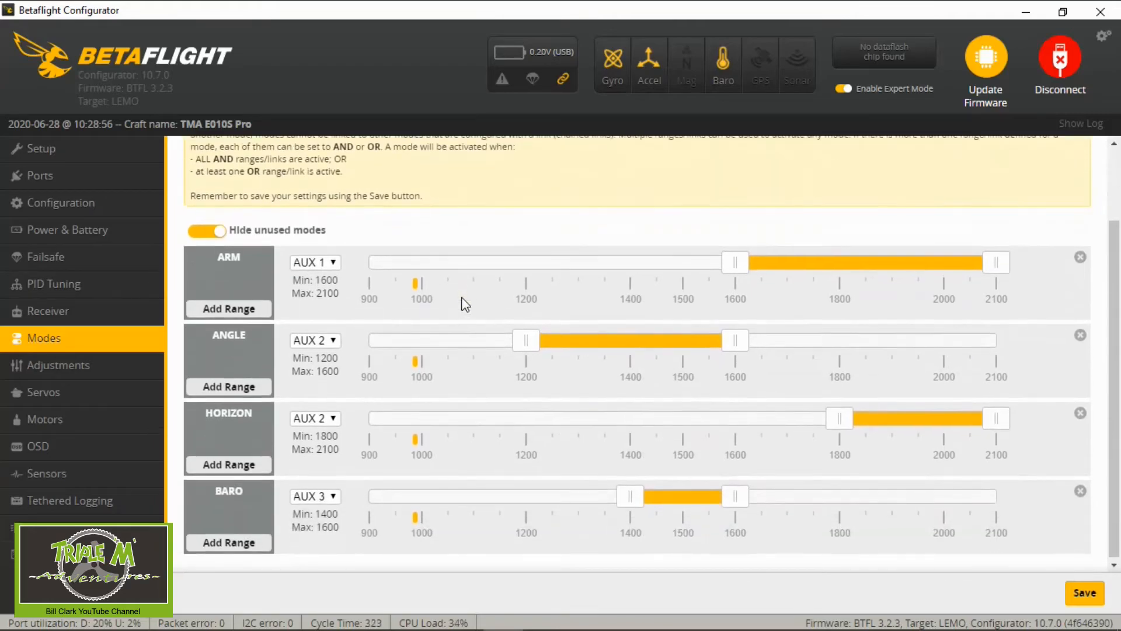
pyautogui.scroll(2, 465, 304)
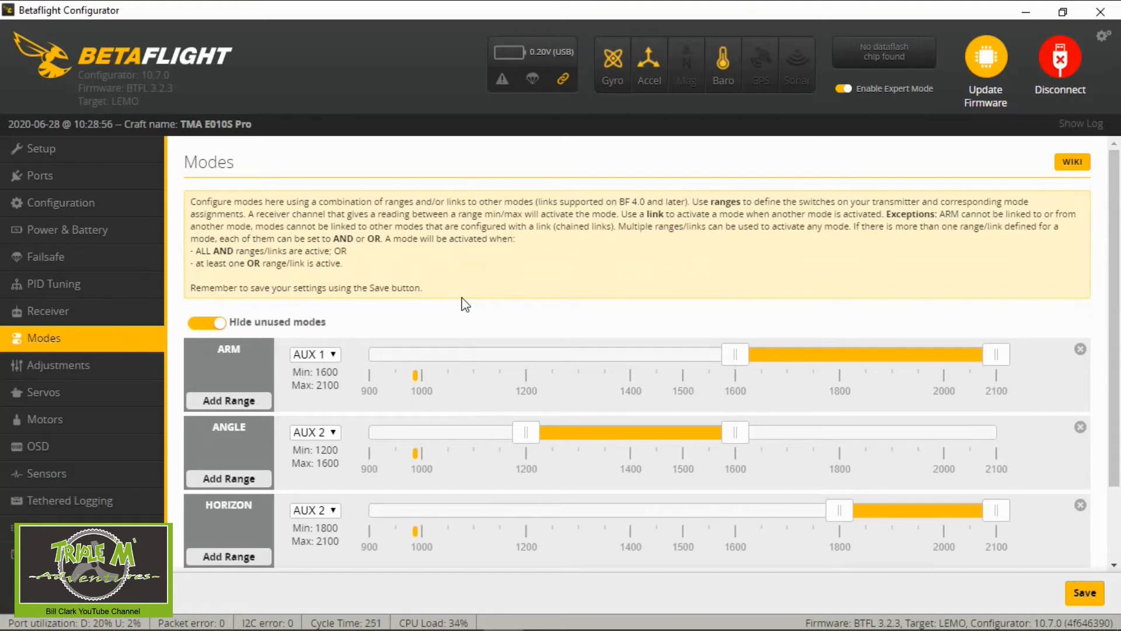
pyautogui.scroll(-3, 432, 310)
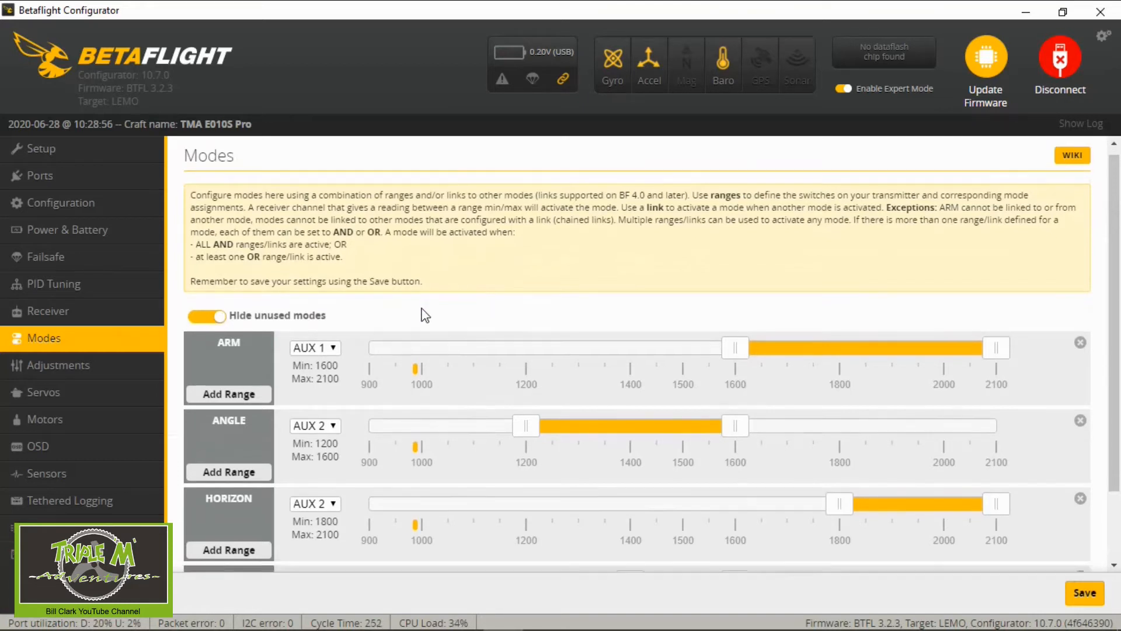
# - View the in-flight adjustment slots and open the motors page
pyautogui.click(82, 365)
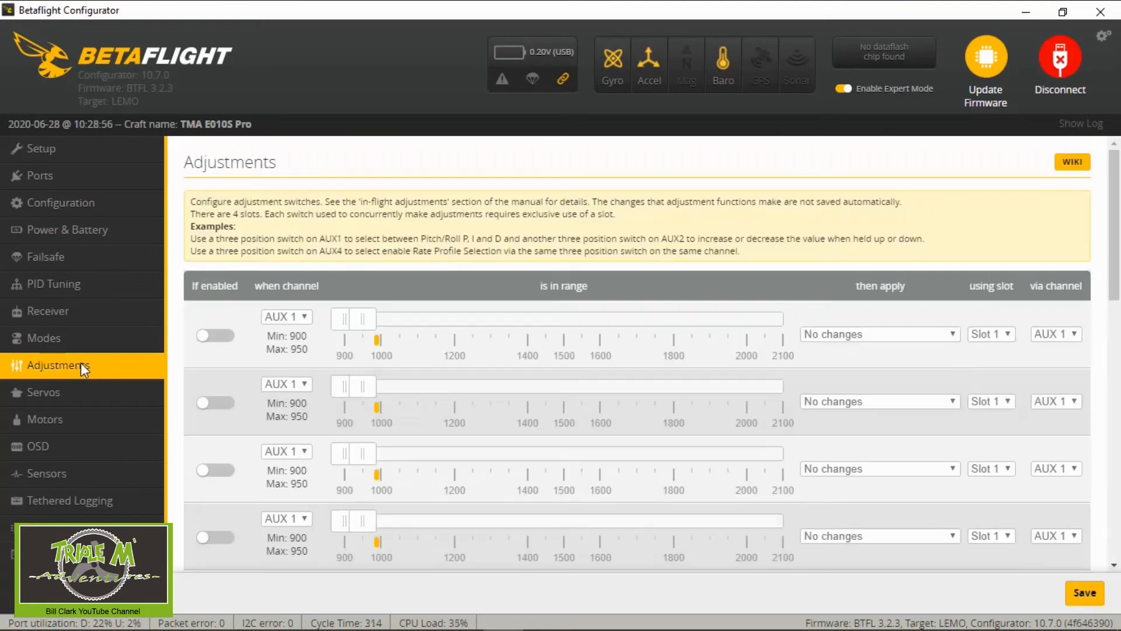
pyautogui.click(76, 420)
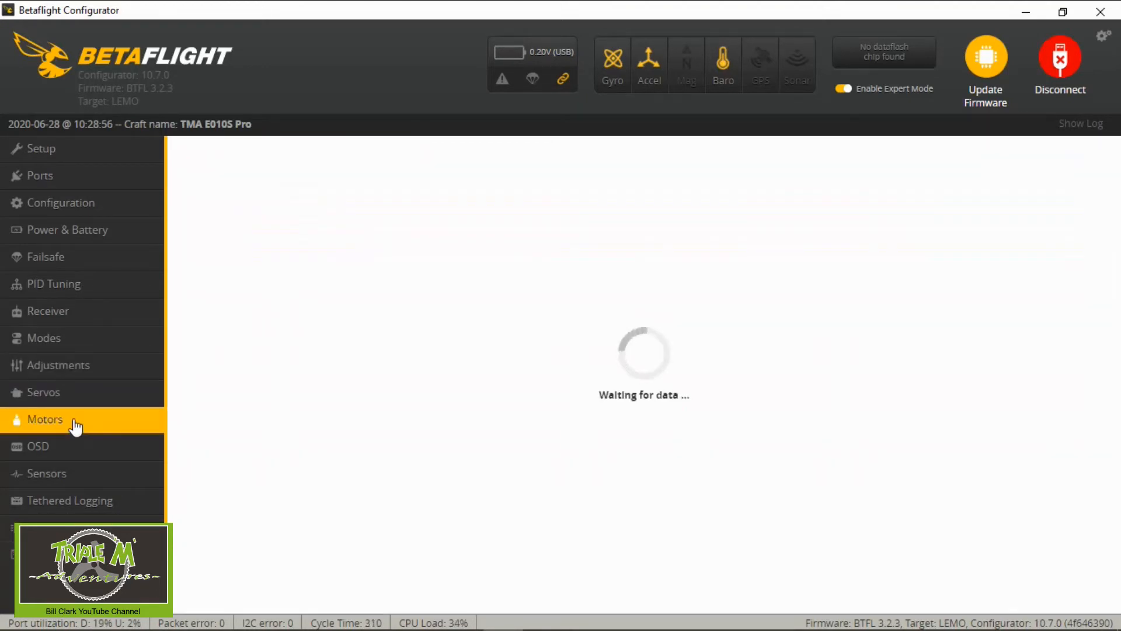